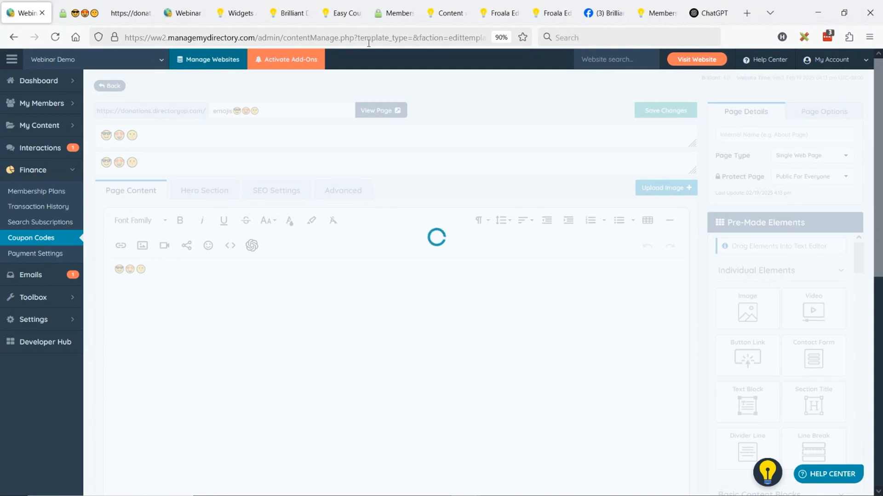
- Select the Easy Coupon Codes add-on page's address without its query string, and reload the stuck website admin page
left_click(342, 13)
left_click(283, 40)
left_click(334, 37)
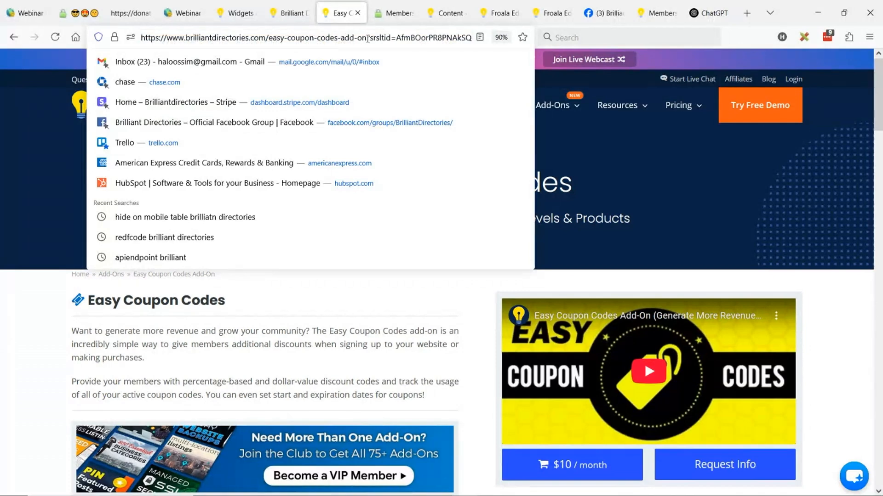
left_click_drag(368, 38, 117, 41)
left_click(26, 12)
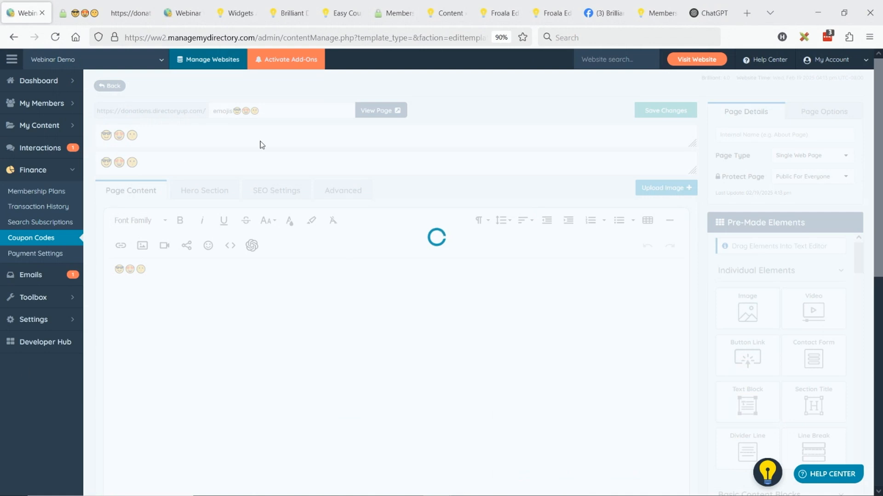
left_click(55, 37)
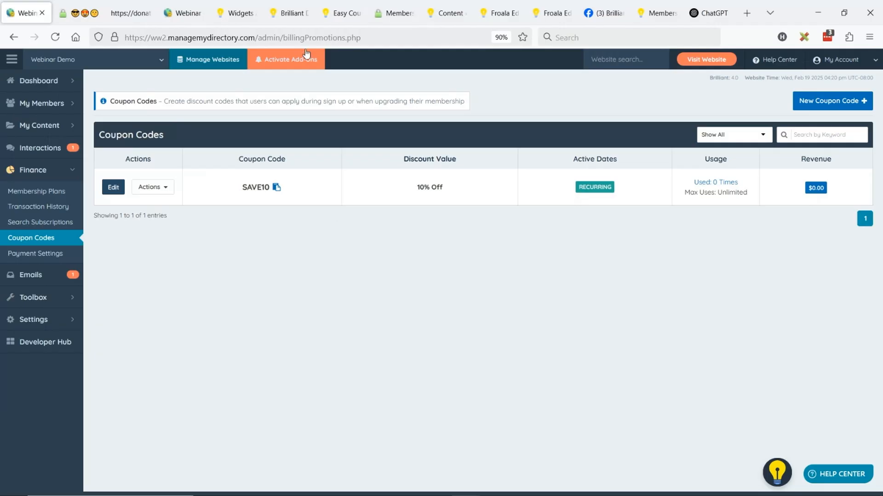
- Return to the Easy Coupon Codes add-on page and select its address again up to "easy-coupon-codes-add-on"
left_click(339, 14)
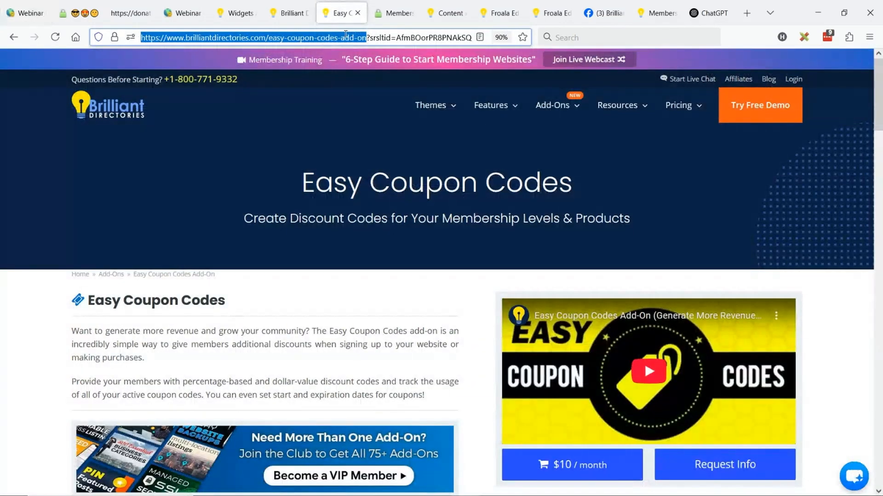
left_click(346, 37)
left_click_drag(366, 37, 126, 37)
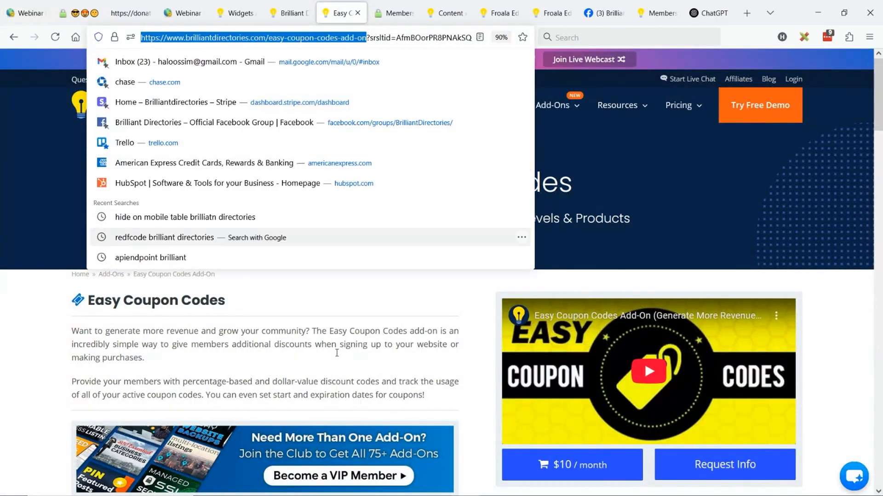
left_click(286, 373)
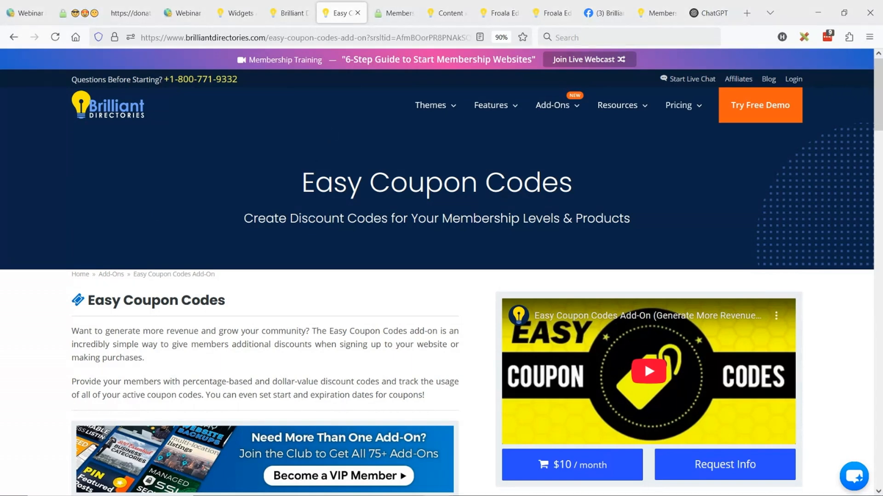
- Go back to the admin coupon list and examine the SAVE10 coupon's discount value
key("ctrl+1")
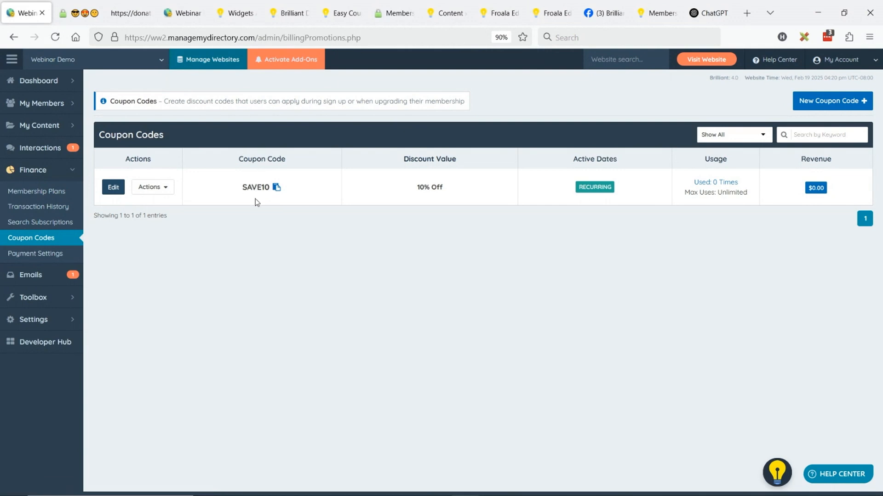
left_click_drag(420, 187, 444, 187)
left_click(430, 188)
- Open the Membership Plans list in a new tab and, from it, Membership Plan 2's sign-up page in another
middle_click(45, 194)
key("ctrl+Tab")
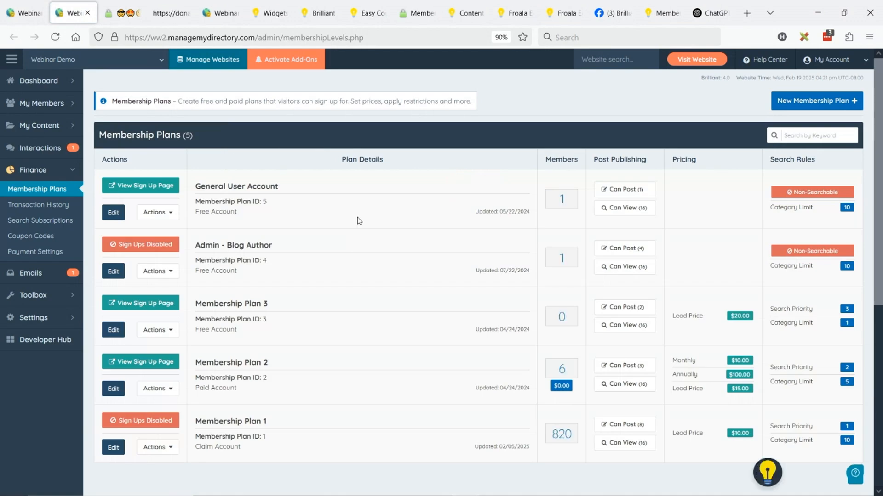
middle_click(159, 361)
key("ctrl+Tab")
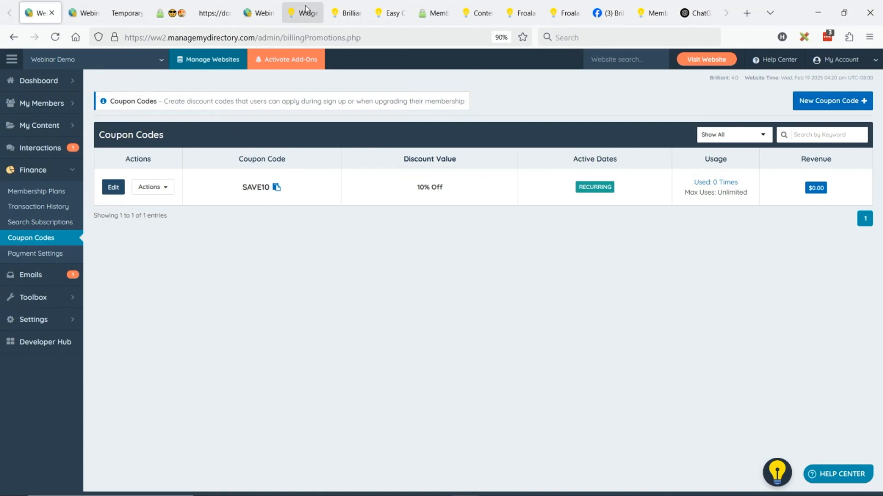
- Open the Easy Coupon Codes documentation article from the add-on's product page
left_click(390, 13)
scroll(479, 283, "down", 20)
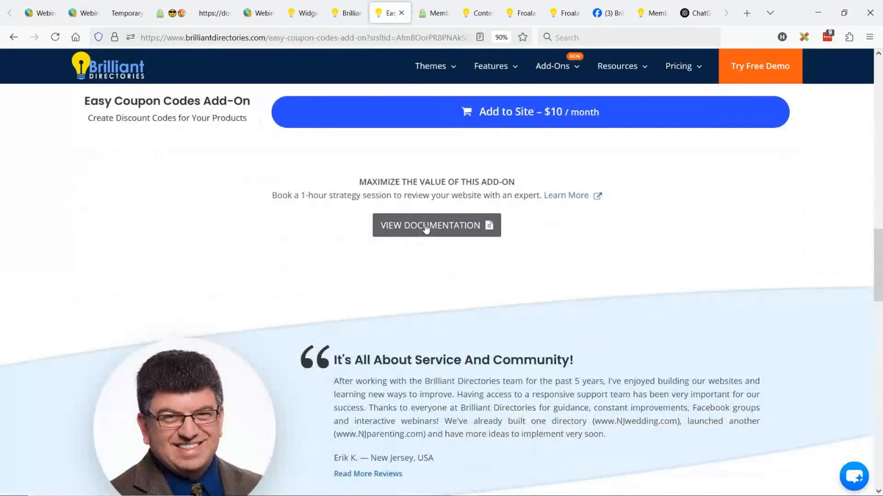
left_click(423, 226)
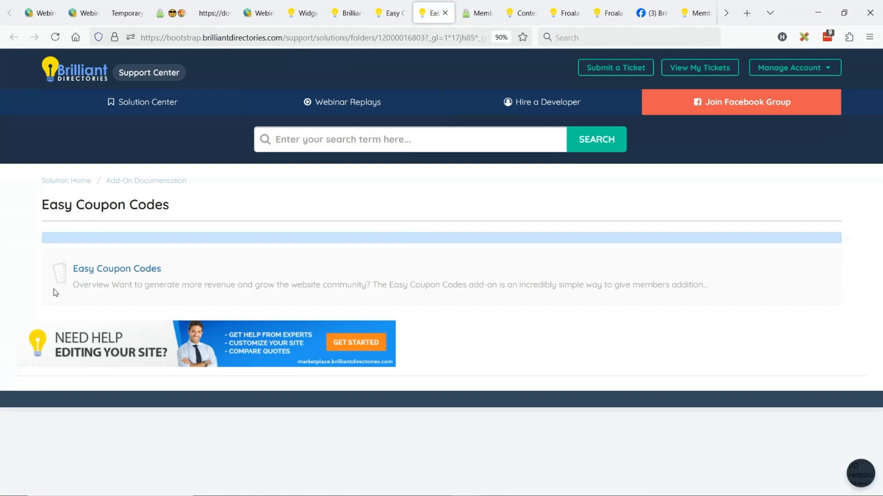
left_click(113, 272)
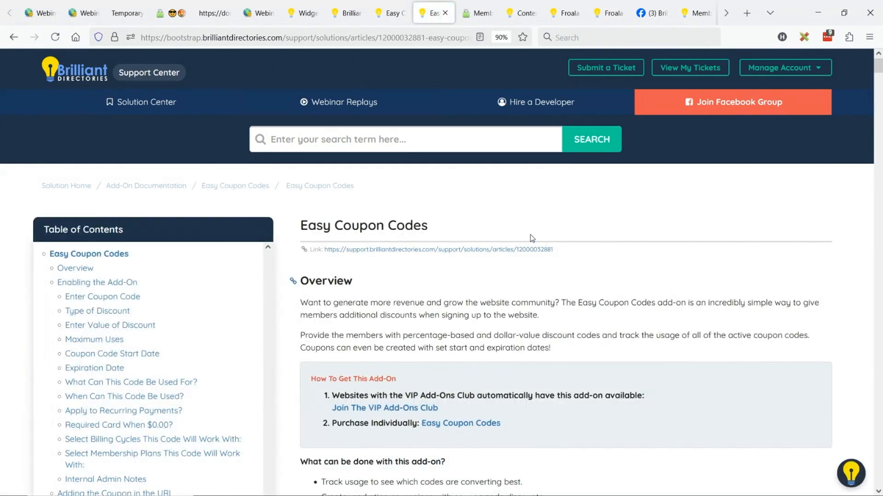
- Search the article for "refcode" and view the enlarged checkout example under Adding the Coupon in the URL
scroll(530, 234, "down", 5)
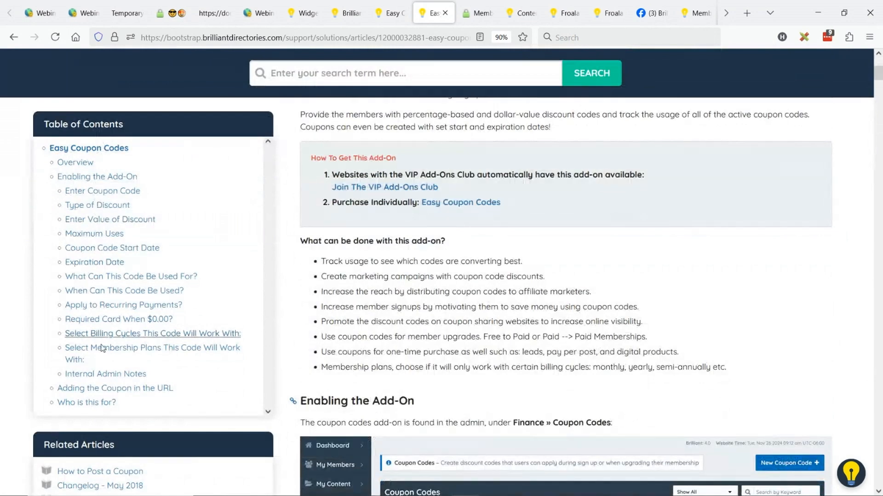
key("ctrl+f")
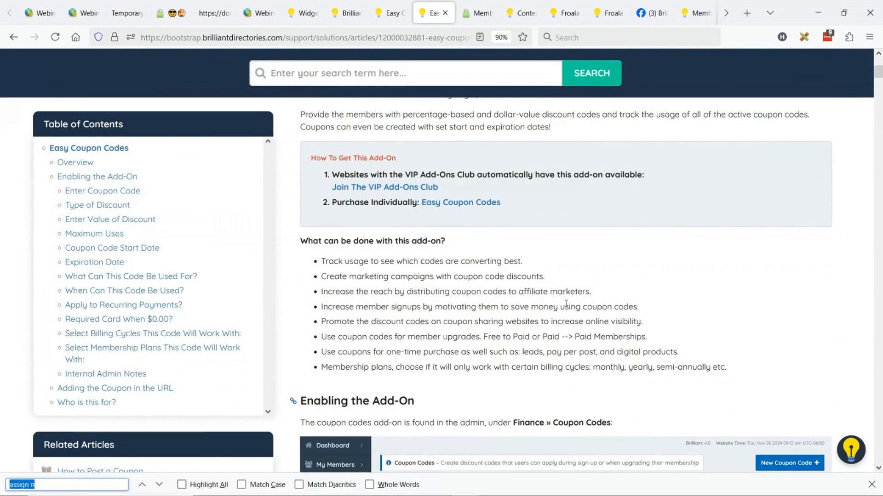
type("refcode")
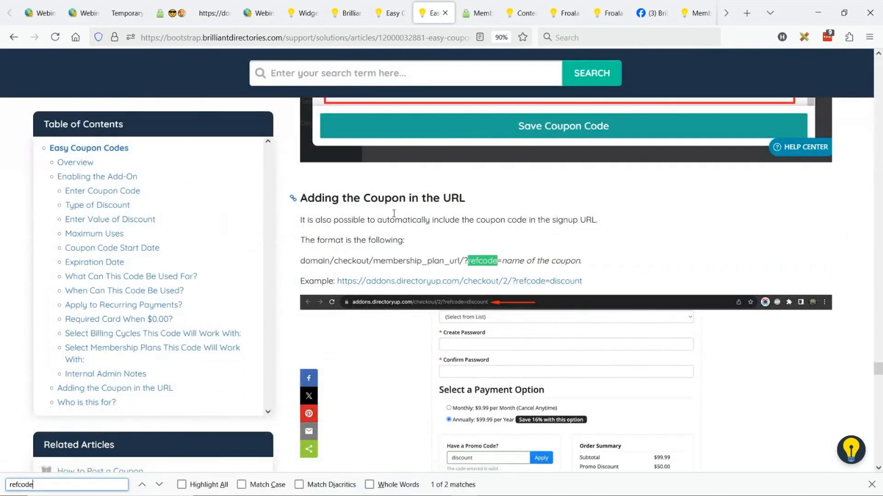
left_click(394, 213)
scroll(527, 196, "down", 3)
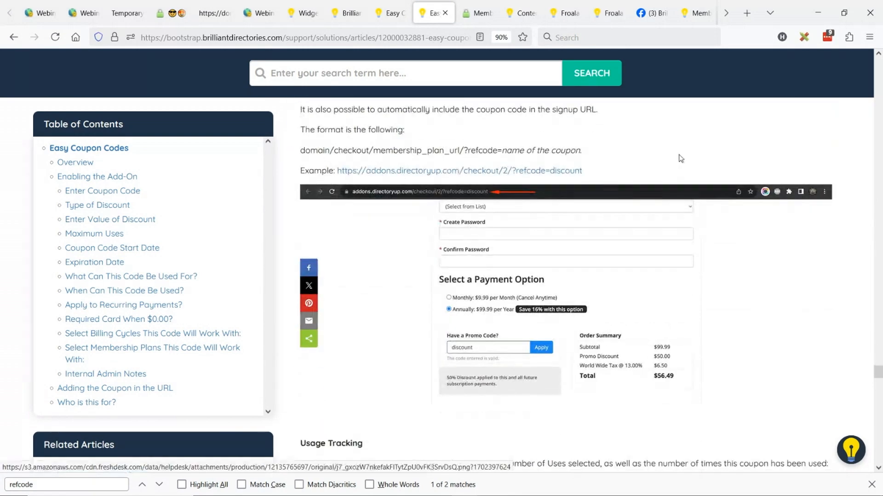
left_click(476, 221)
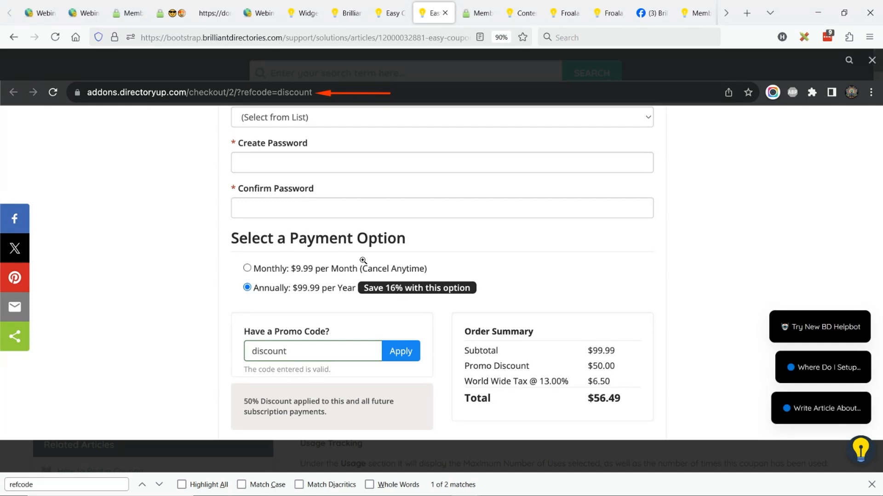
left_click(233, 62)
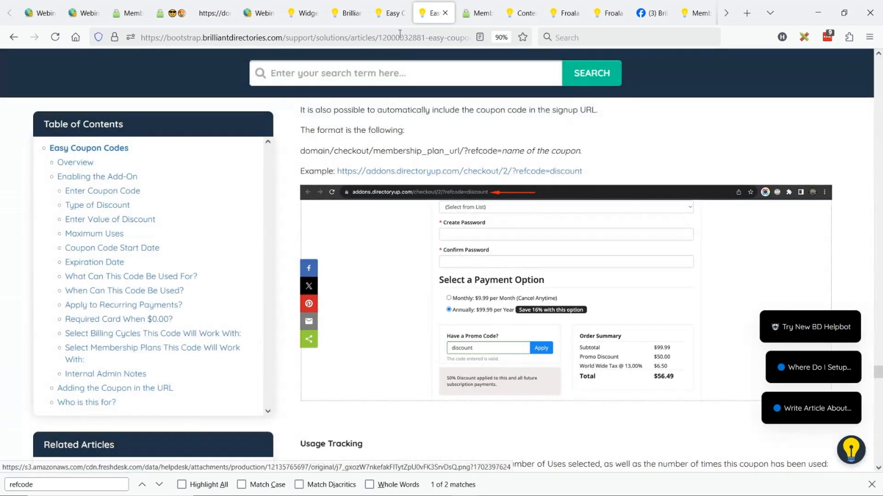
- Select the coupon article's full web address and switch over to the presentation slides
left_click(396, 36)
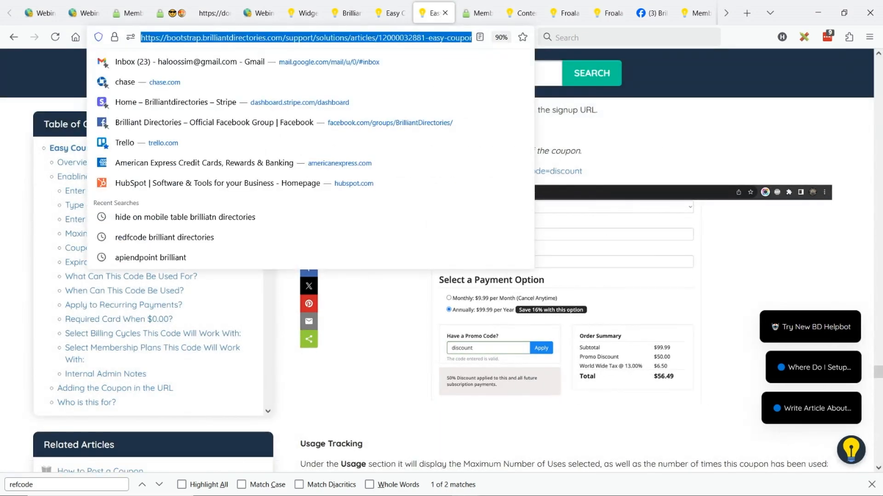
key("alt+Tab")
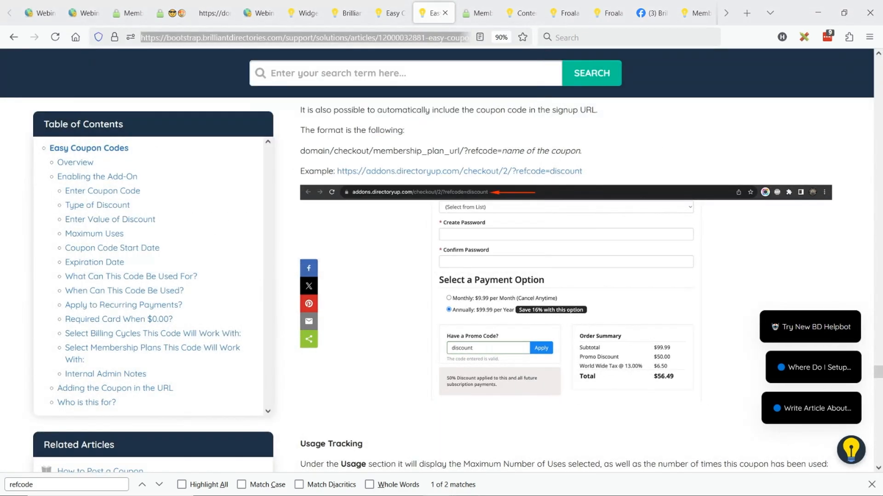
key("alt+Tab")
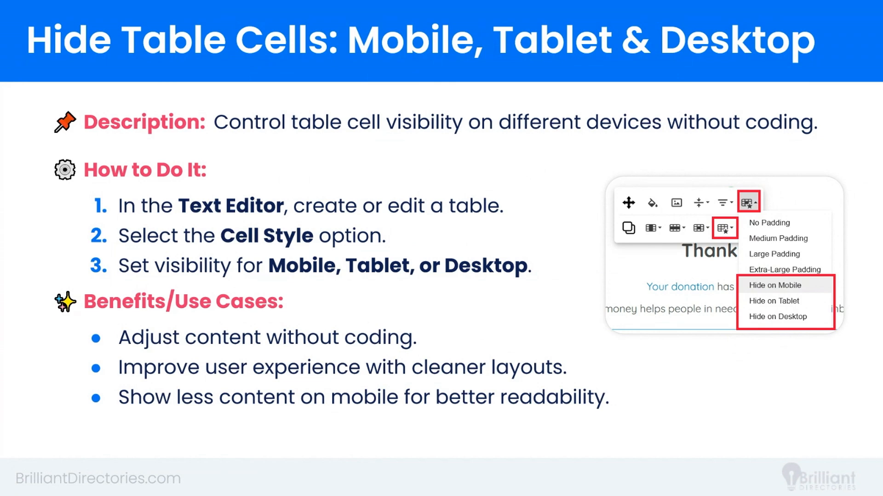
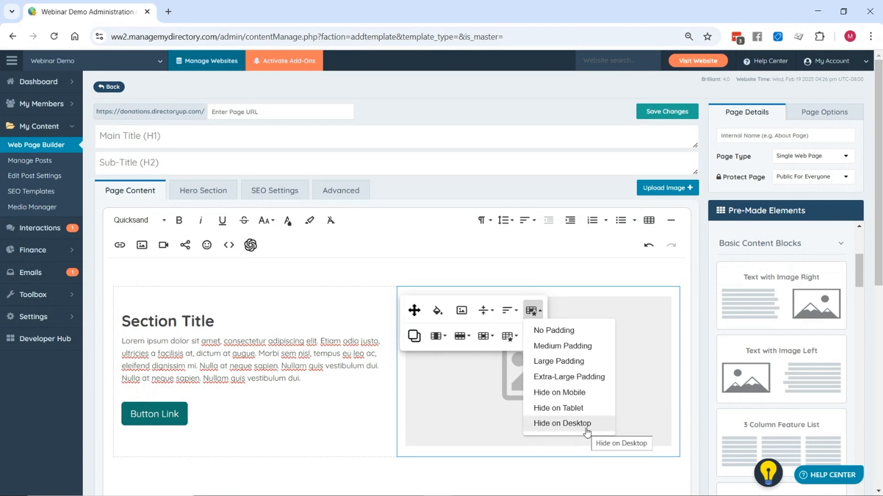
- Compare the cell and table style options, apply Hide on Desktop to the whole text-and-image table, and check the setting
left_click(508, 337)
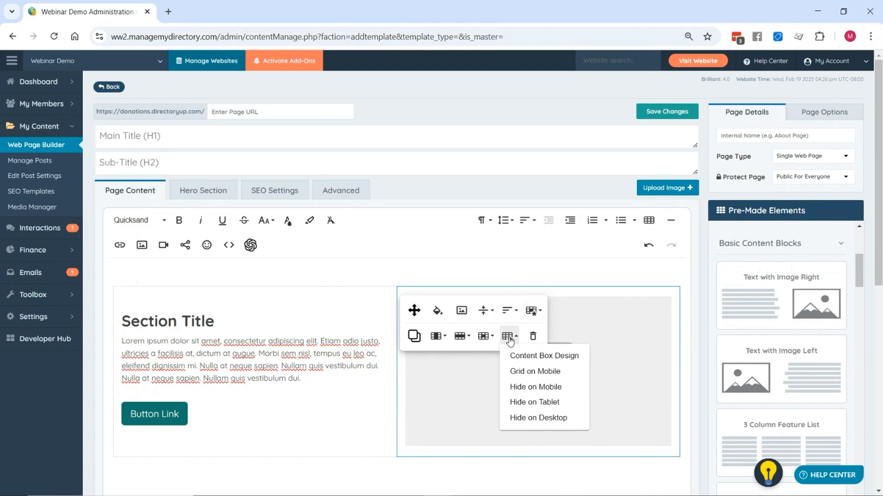
left_click(534, 311)
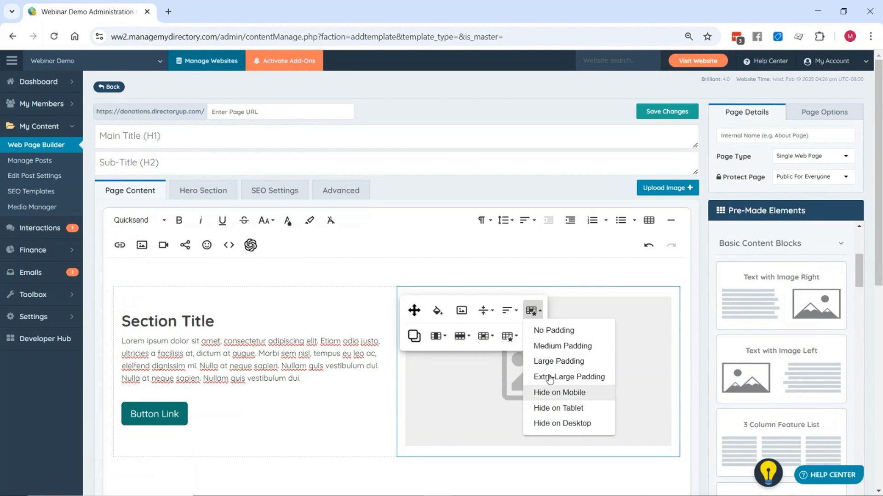
left_click(508, 336)
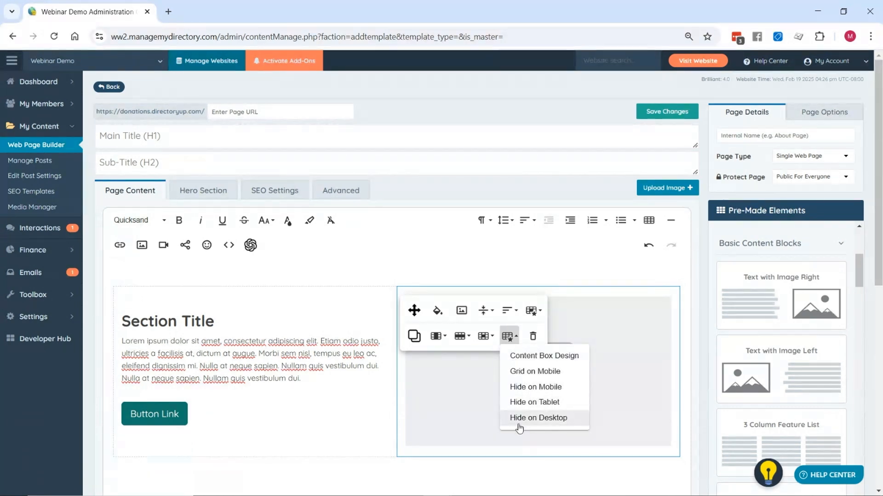
left_click(538, 418)
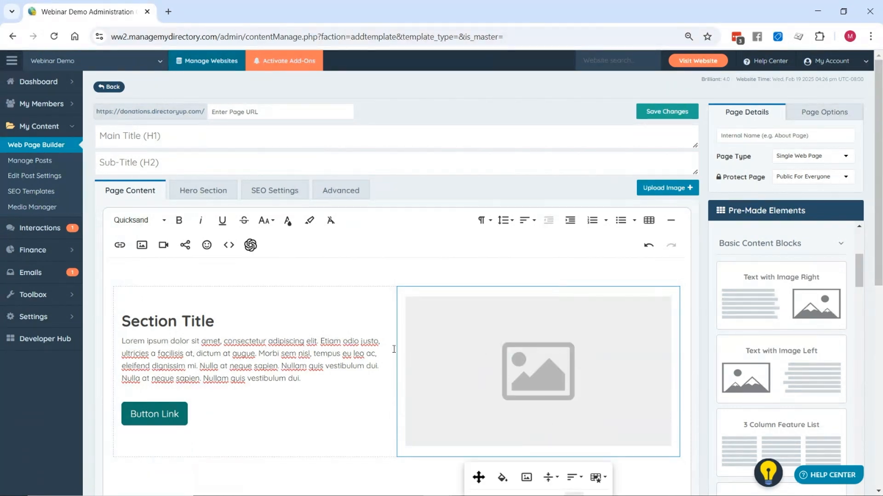
left_click(204, 296)
left_click(289, 342)
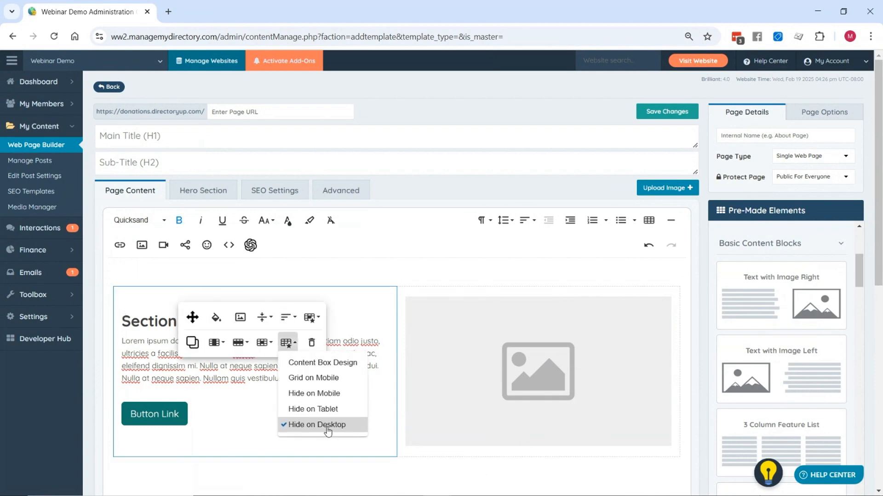
- Replace the table's Section Title heading with "Hide on Desktop Table"
left_click(127, 316)
left_click_drag(131, 317, 209, 320)
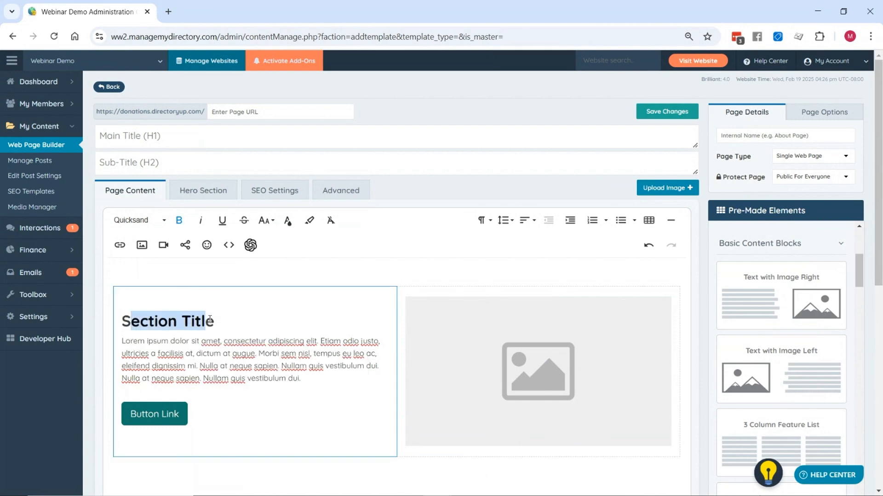
type("Hide on ")
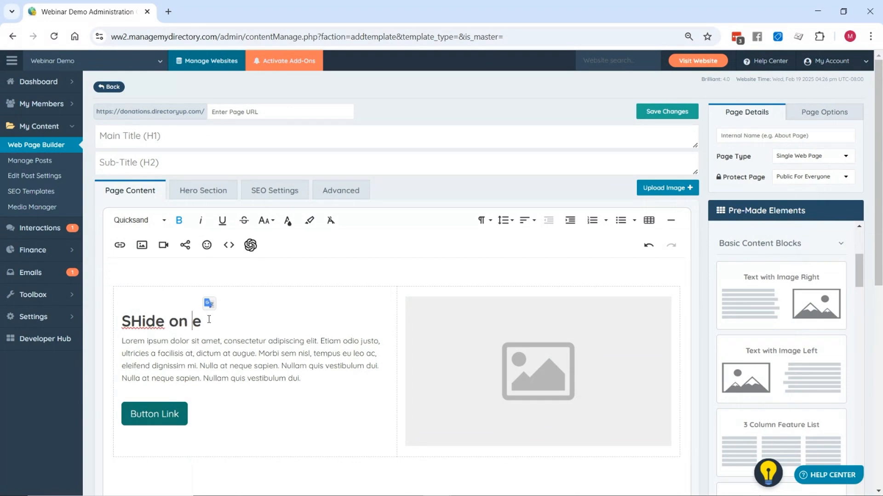
type("Desktop Table")
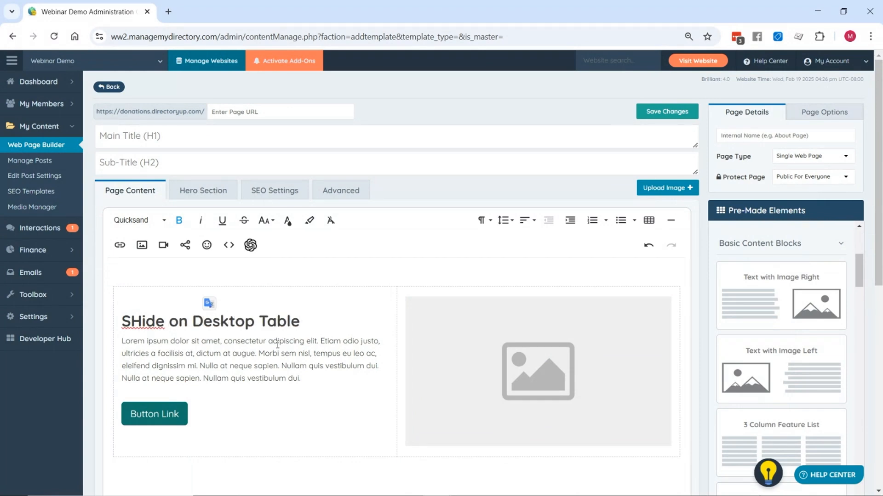
left_click(130, 321)
key("BackSpace")
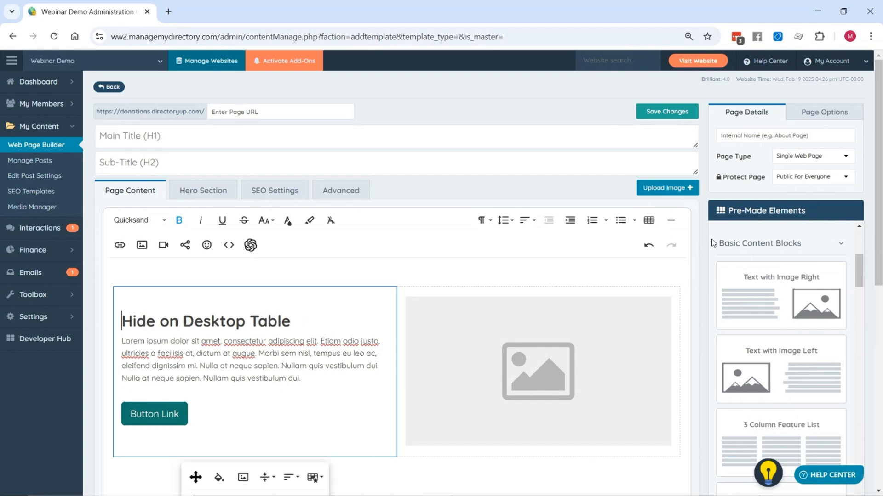
- Insert a Text with Image Left block above the existing table in the page content
scroll(777, 331, "down", 3)
left_click_drag(775, 335, 802, 373)
scroll(801, 327, "up", 3)
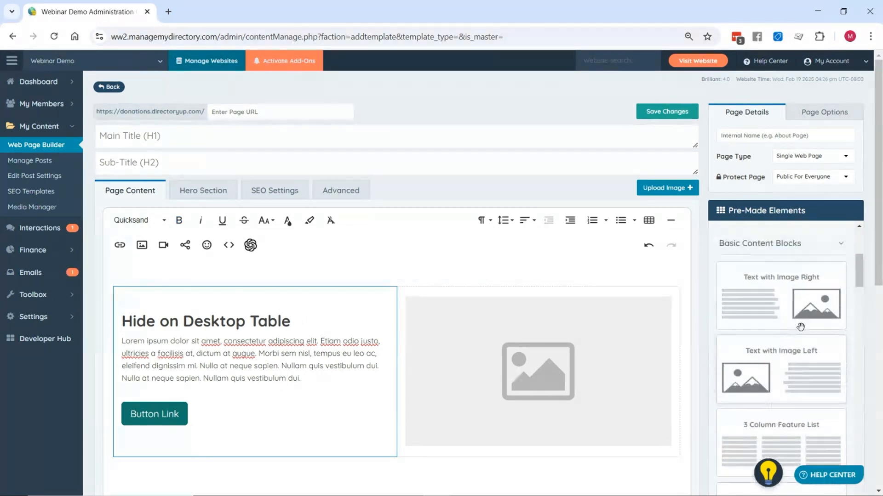
left_click_drag(798, 340, 395, 276)
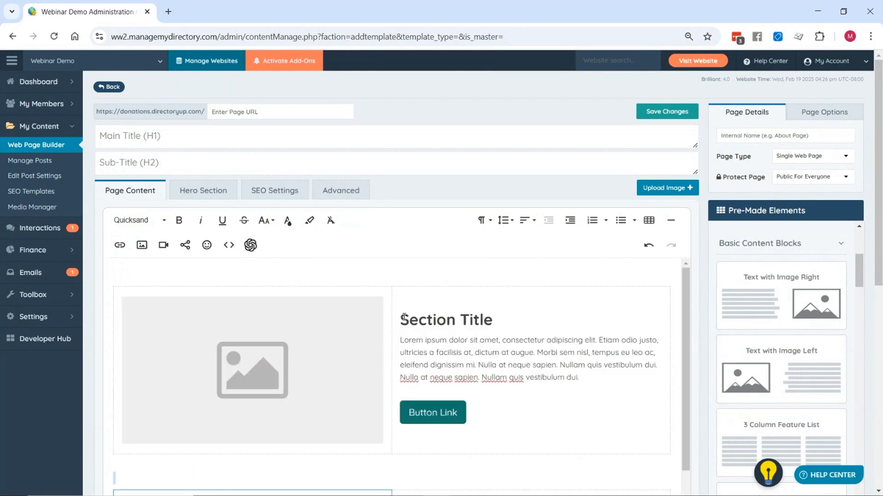
- Apply the Hide on Mobile table style to the new table with the image on the left
left_click(410, 289)
left_click(518, 334)
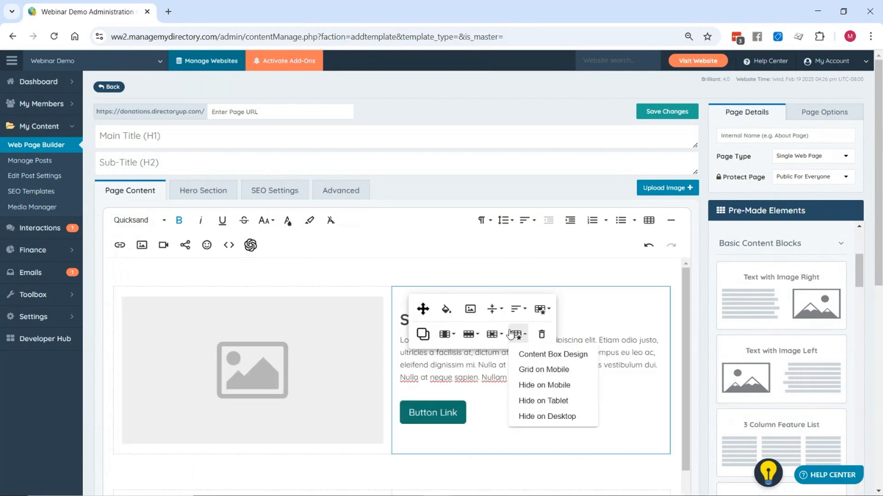
left_click(554, 390)
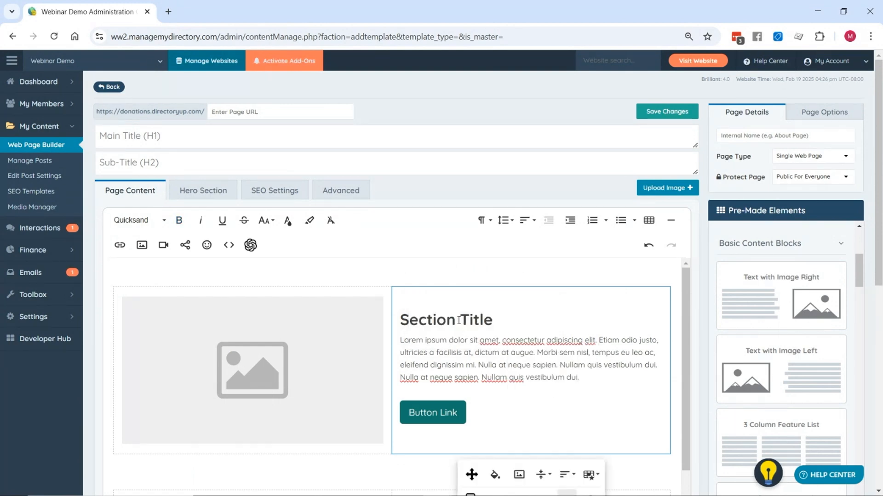
- Replace the Section Title heading of the table with the image on the left with "Hide on mobile"
left_click_drag(407, 320, 495, 320)
type("Hode ")
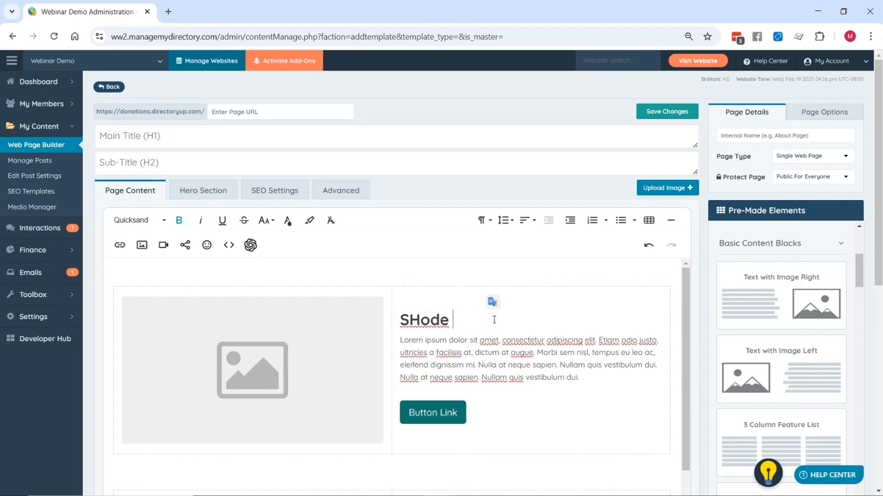
type("on mobile")
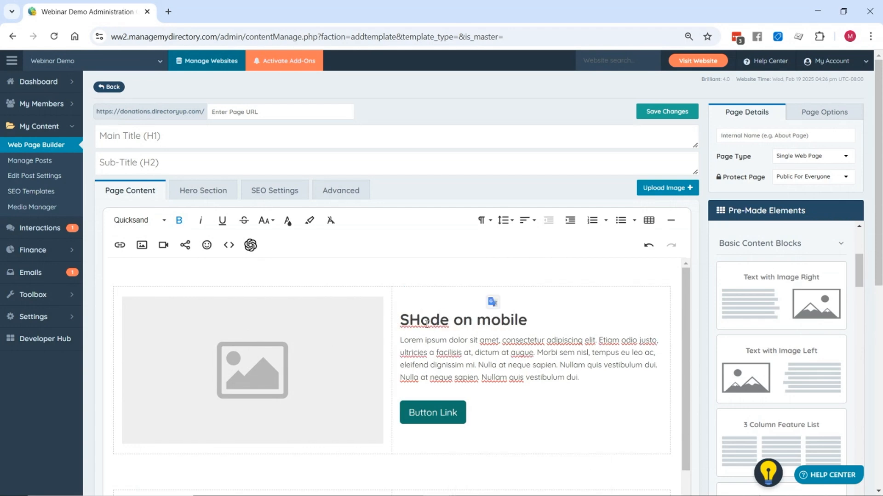
left_click_drag(430, 321, 422, 321)
type("i")
left_click(410, 321)
key("BackSpace")
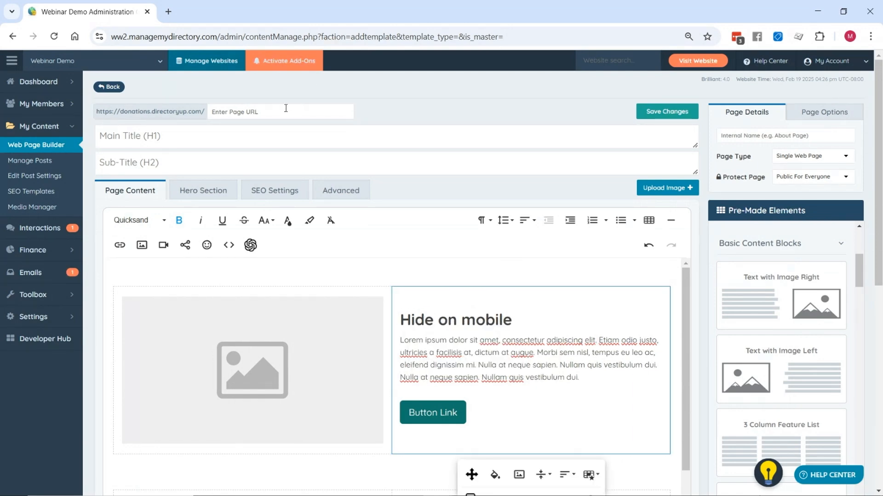
- Set the page URL to mobile-table-test and save the new page
left_click(281, 113)
type("mobile-table-test")
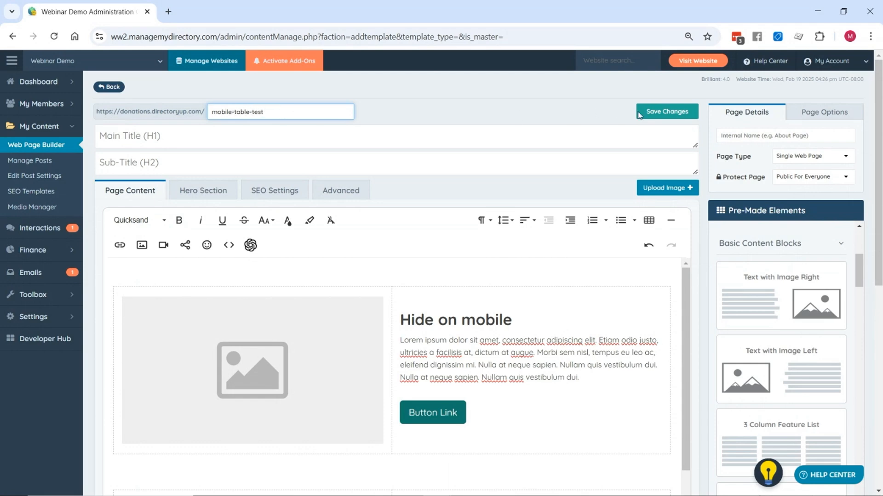
left_click(664, 116)
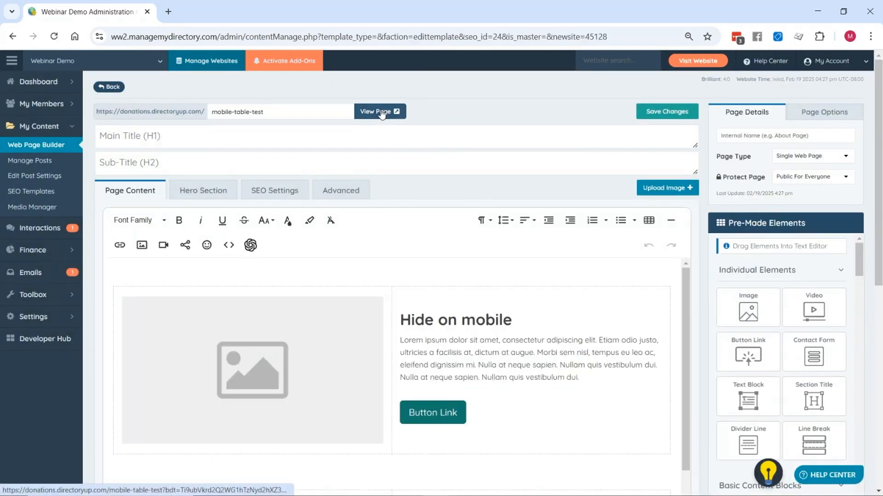
- Review both tables in the editor, open the live page, and turn off its front-end edit mode
scroll(449, 181, "down", 3)
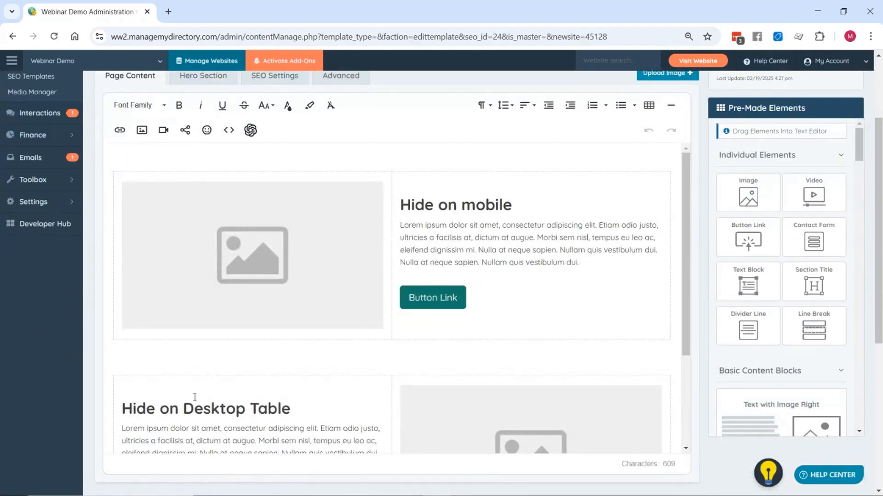
scroll(240, 398, "down", 3)
scroll(287, 334, "up", 3)
scroll(328, 97, "up", 3)
left_click(380, 111)
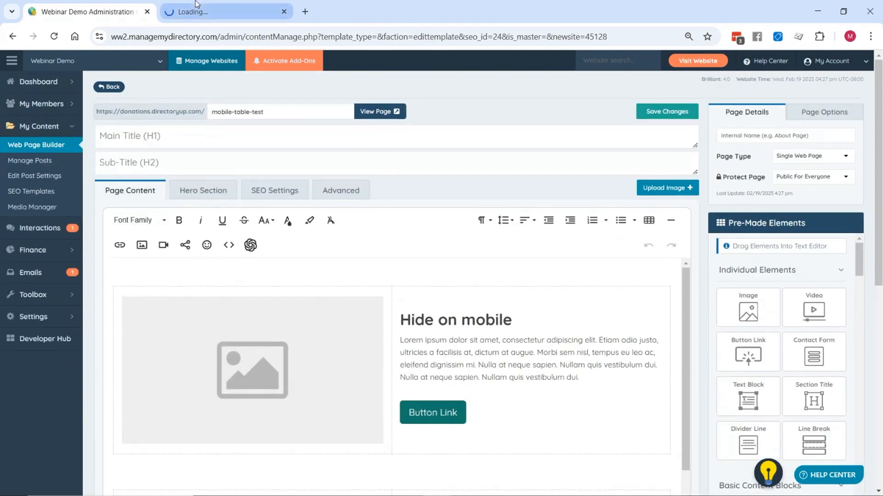
left_click(196, 4)
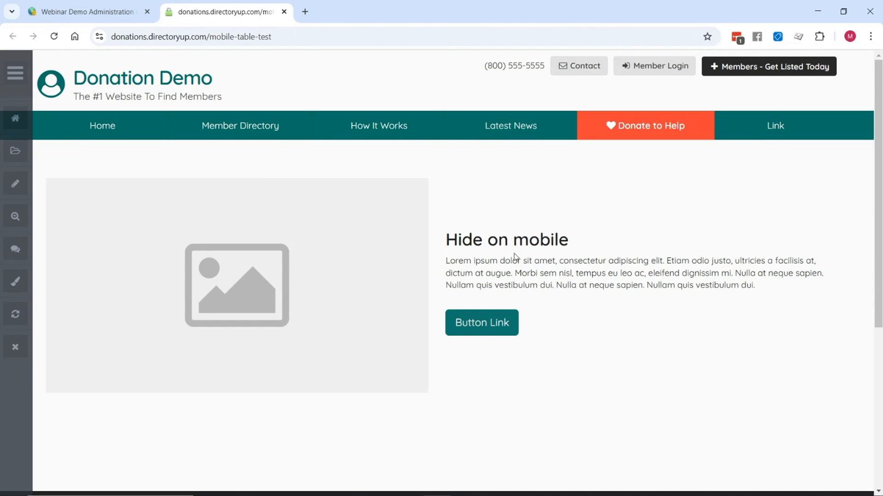
left_click(16, 347)
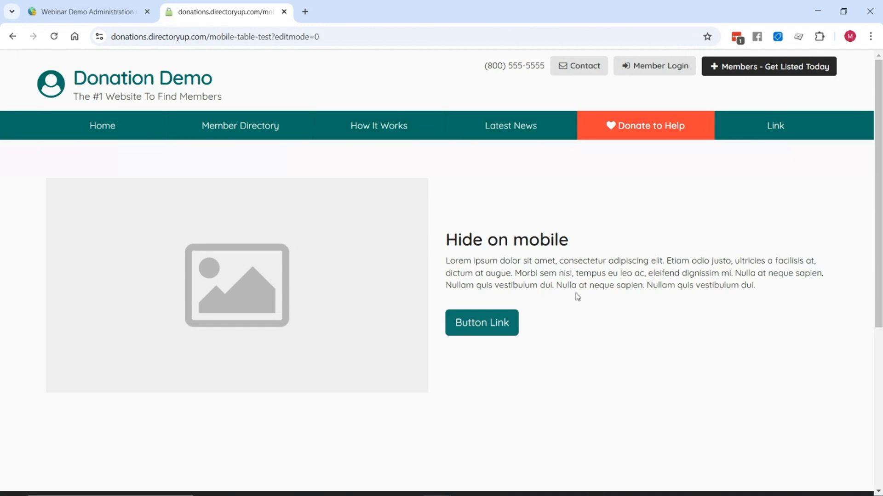
- Inspect the live page in the developer tools with responsive device emulation, and enlarge the preview area to about 543 px high
right_click(691, 204)
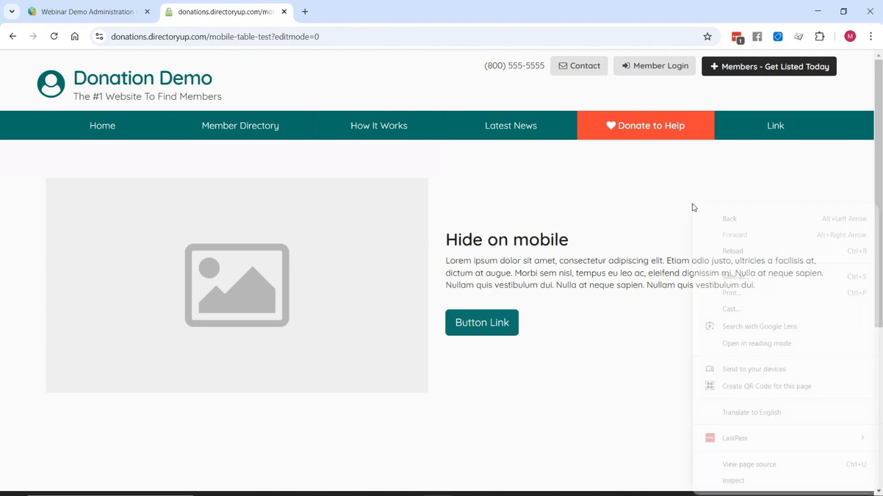
left_click(716, 473)
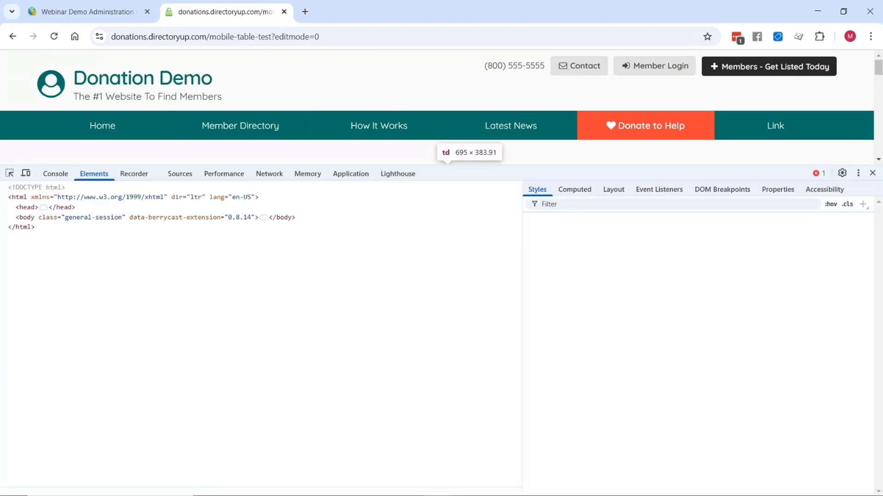
left_click(25, 173)
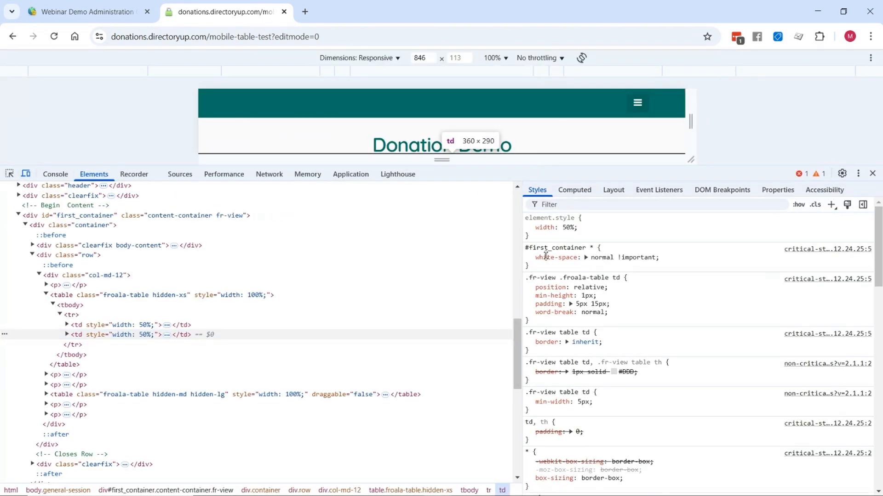
left_click_drag(545, 159, 550, 412)
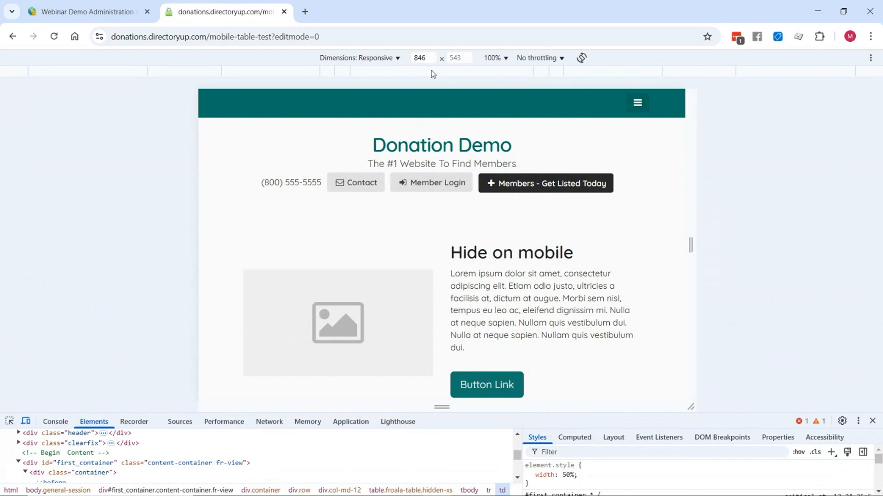
- Narrow the responsive preview to about 611 px, examine the page's tables, and widen it to about 1005 px for comparison
left_click_drag(692, 194, 627, 195)
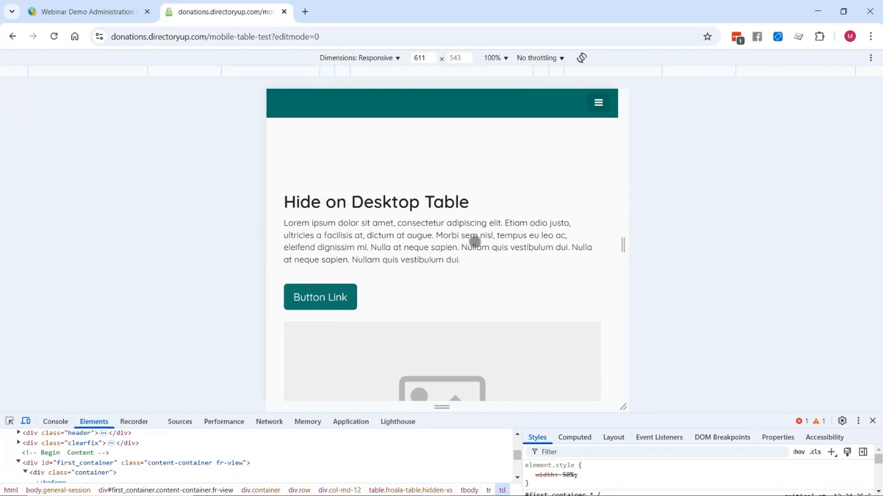
left_click_drag(482, 323, 392, 377)
left_click_drag(622, 188, 737, 188)
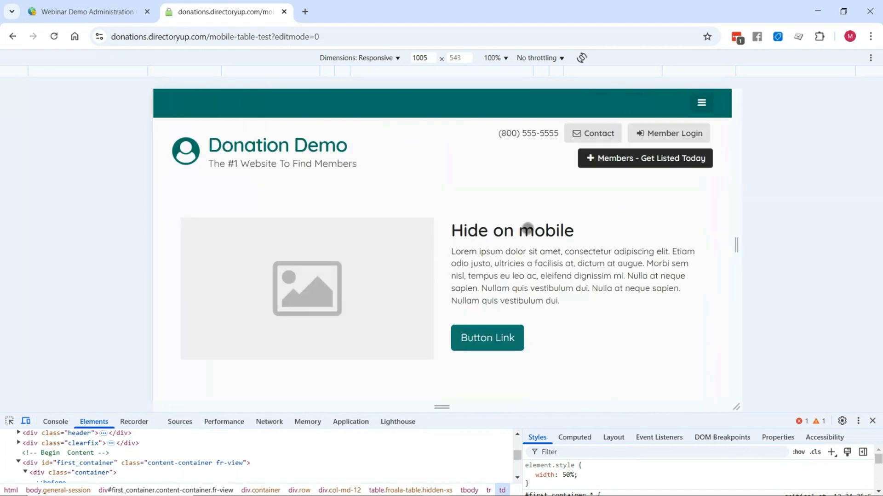
- Return to the page editor and compare the table style and cell style options for the Hide on mobile table
left_click(124, 12)
left_click(389, 289)
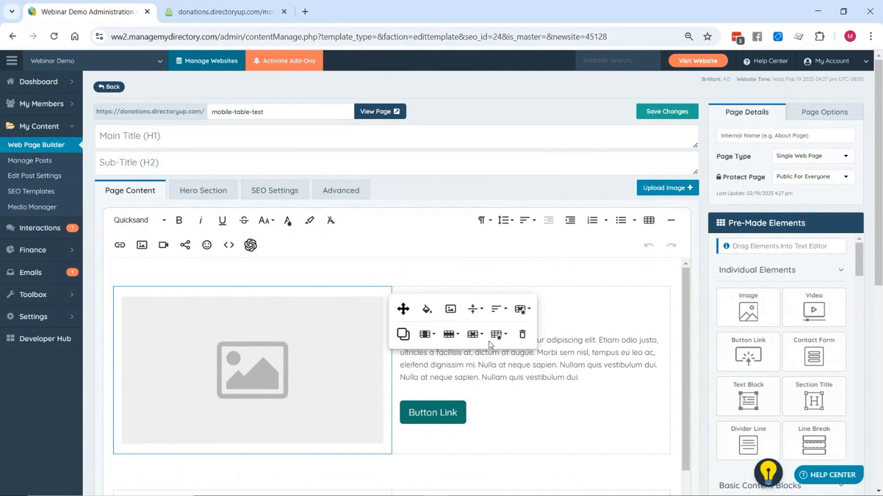
left_click(505, 337)
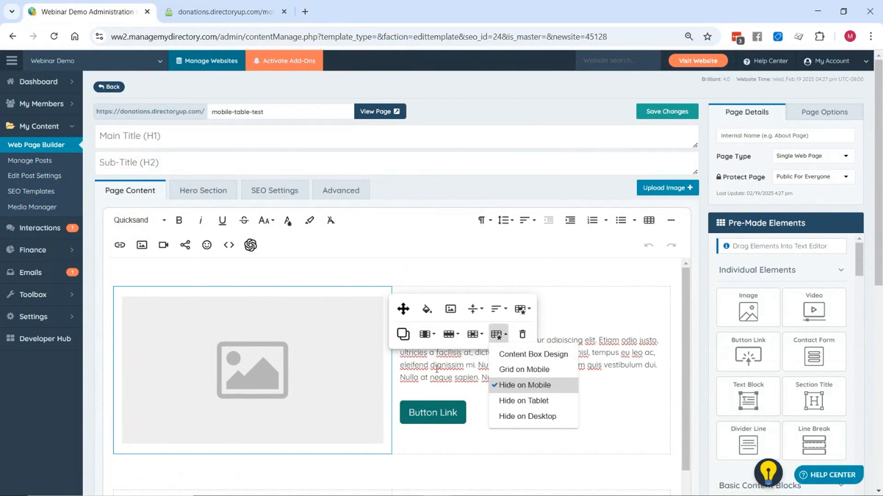
left_click(523, 309)
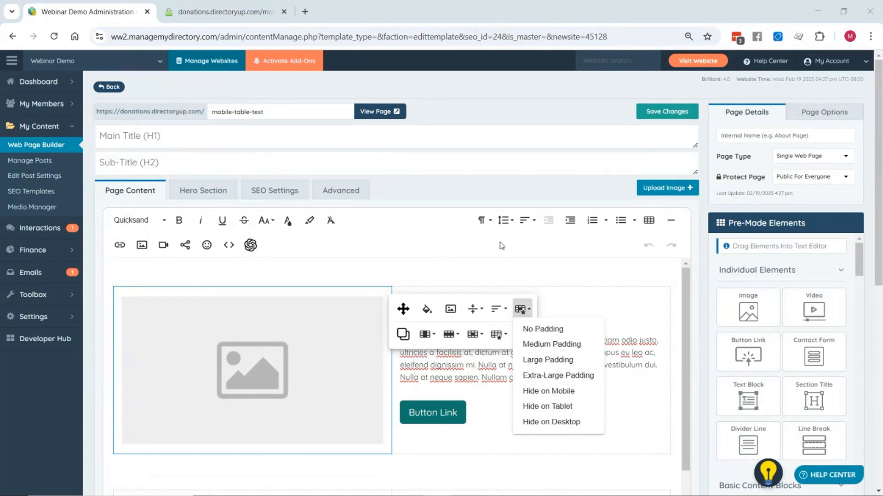
- Switch to the Froala Editor - Tables help article and examine its cell style and image style sections
key("alt+Tab")
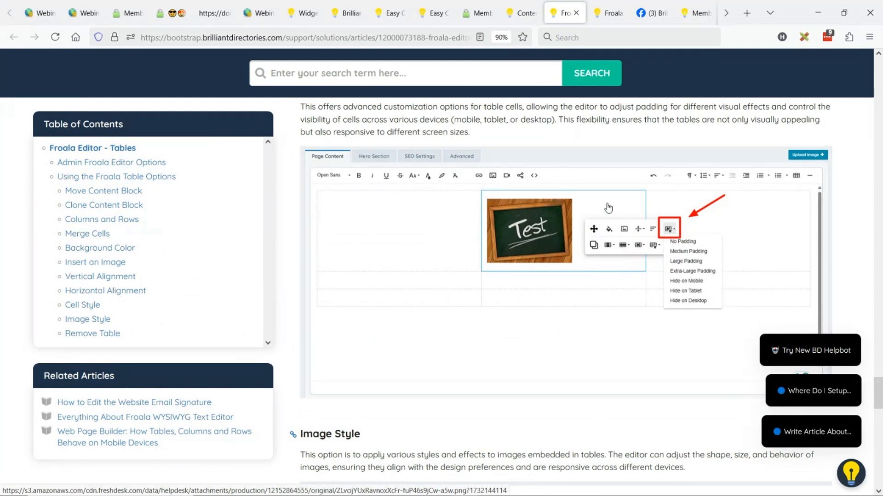
scroll(622, 254, "down", 5)
scroll(373, 249, "down", 5)
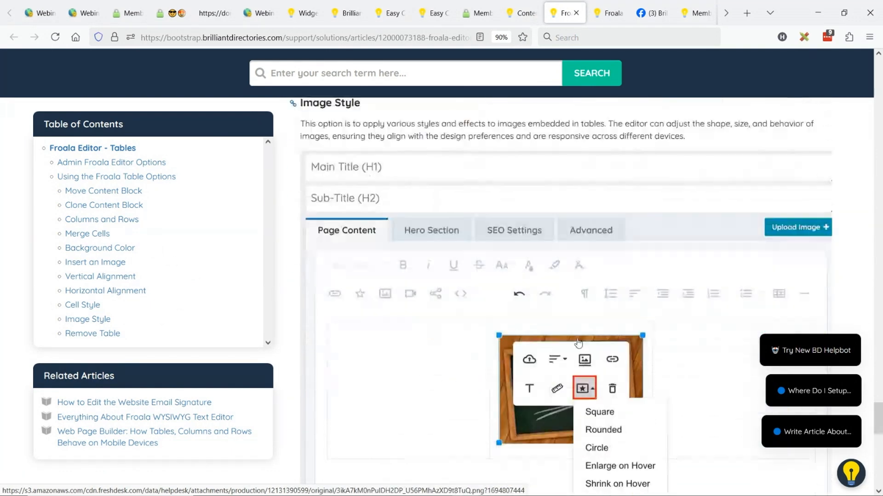
scroll(604, 320, "up", 3)
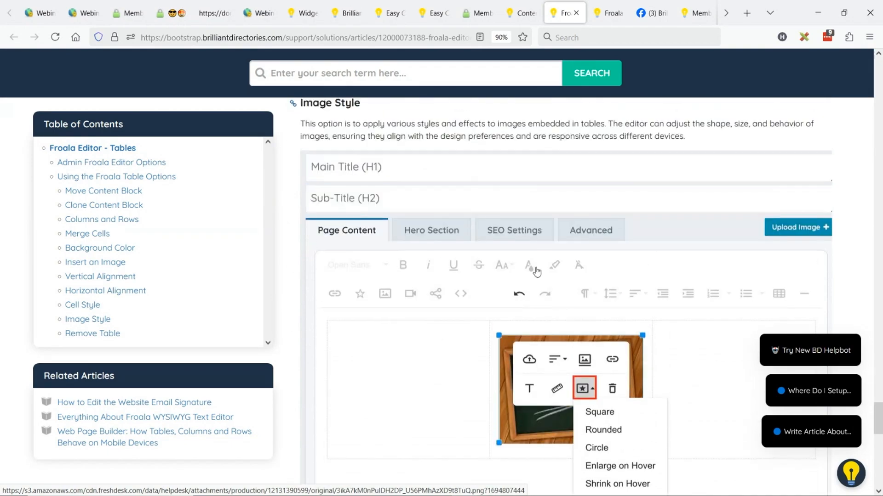
left_click(408, 37)
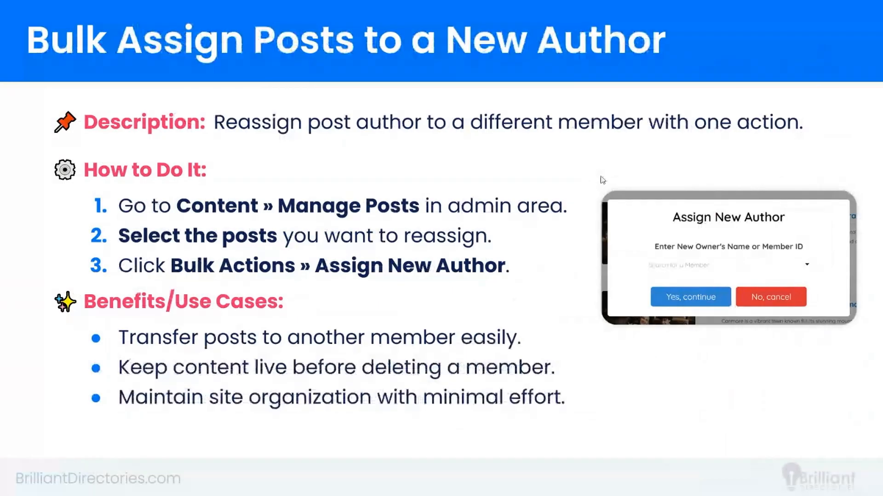